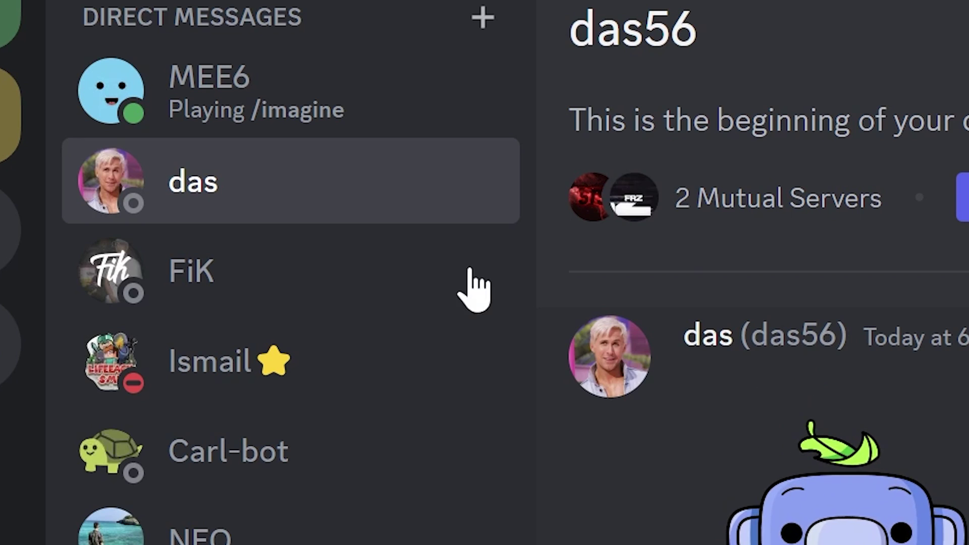
# Pin the direct-message conversation using its Pin DM option.
pyautogui.rightClick(260, 192)
pyautogui.click(337, 518)
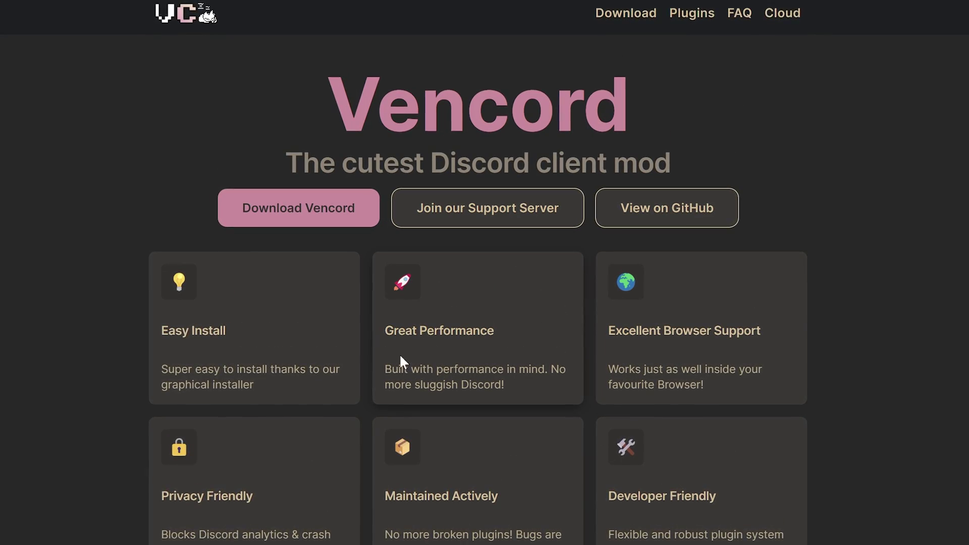
# Download Vencord from its website and patch the Stable Discord install.
pyautogui.click(340, 222)
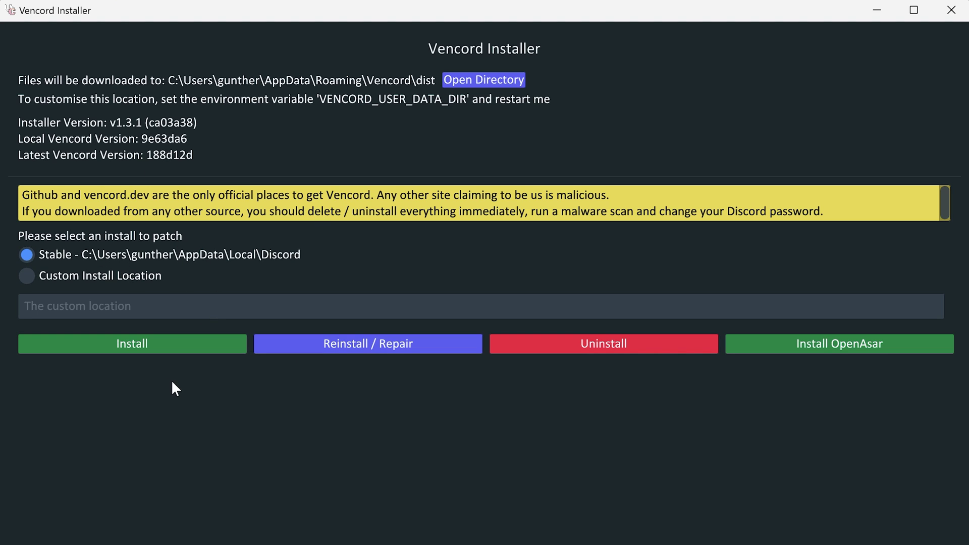
pyautogui.click(179, 343)
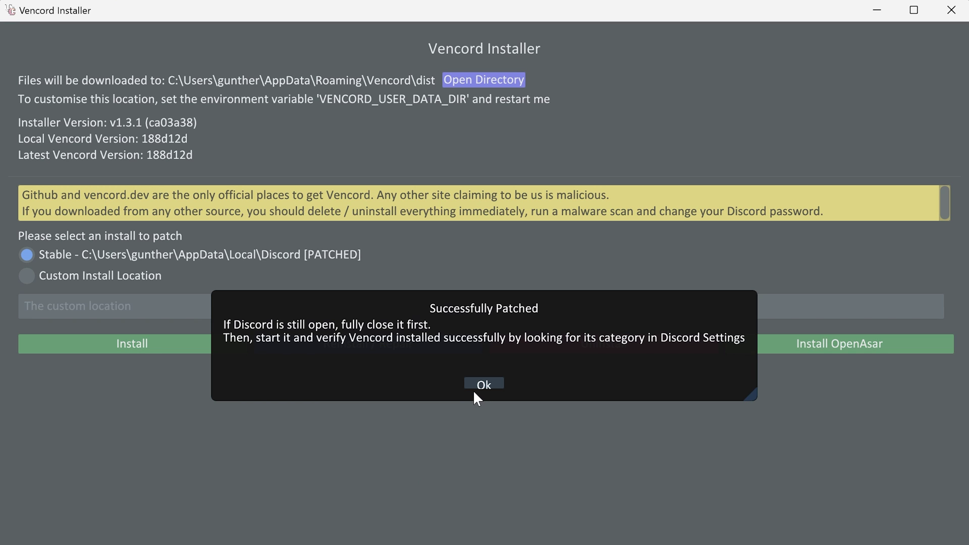
# Dismiss the patch confirmation and open the Vencord Plugins list in User Settings.
pyautogui.click(478, 383)
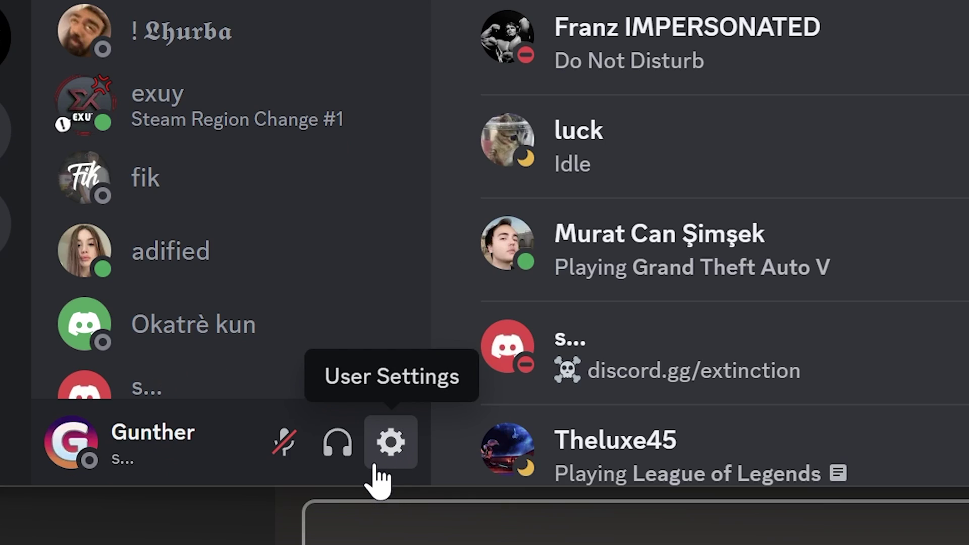
pyautogui.click(374, 467)
pyautogui.scroll(-10, 272, 273)
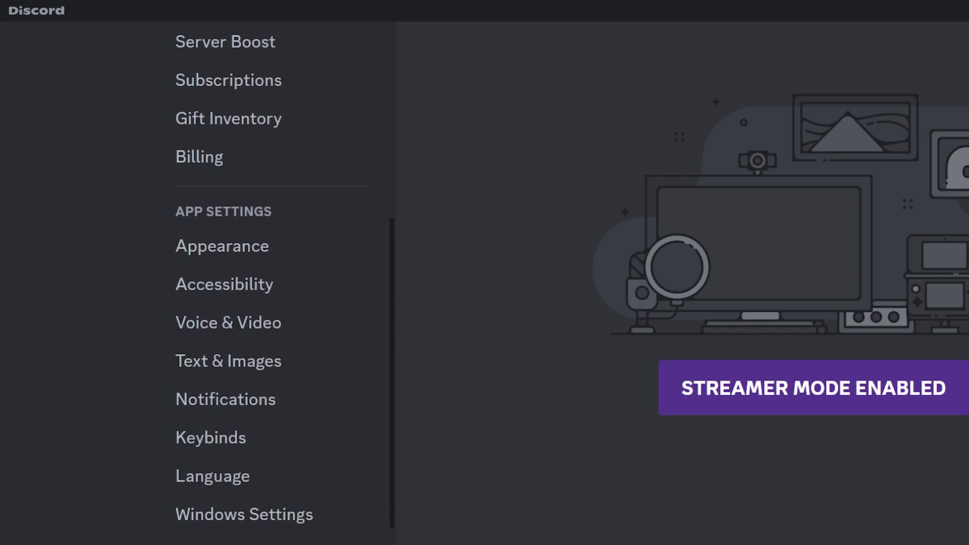
pyautogui.click(279, 383)
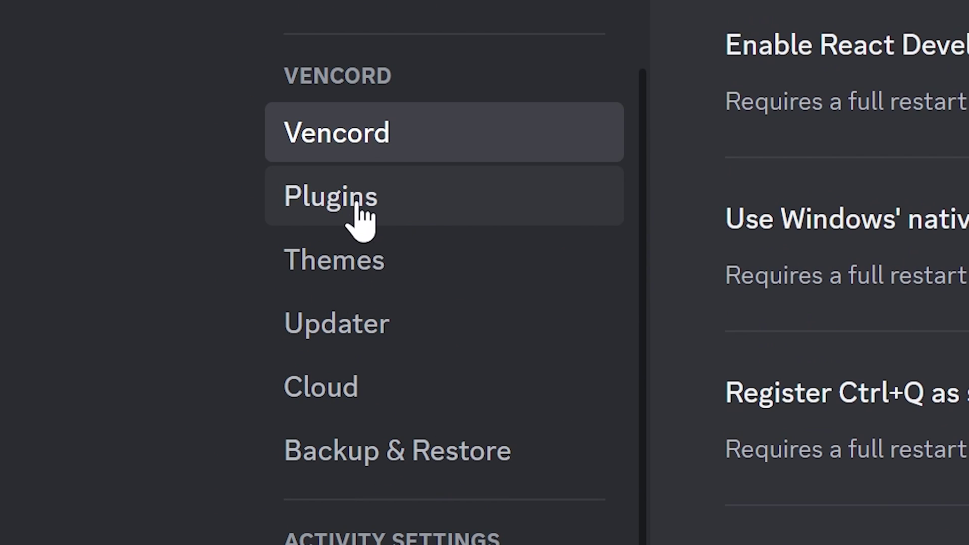
pyautogui.click(226, 421)
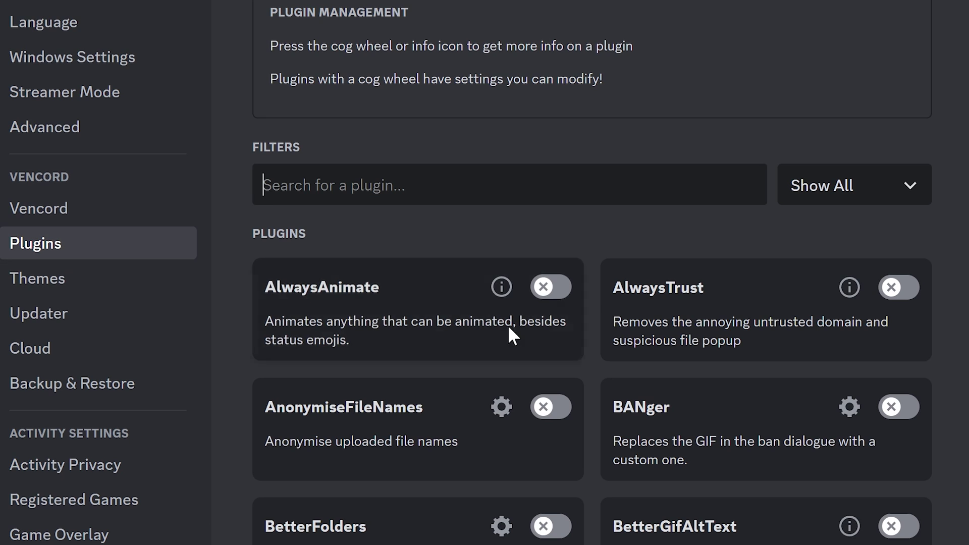
pyautogui.scroll(-10, 717, 426)
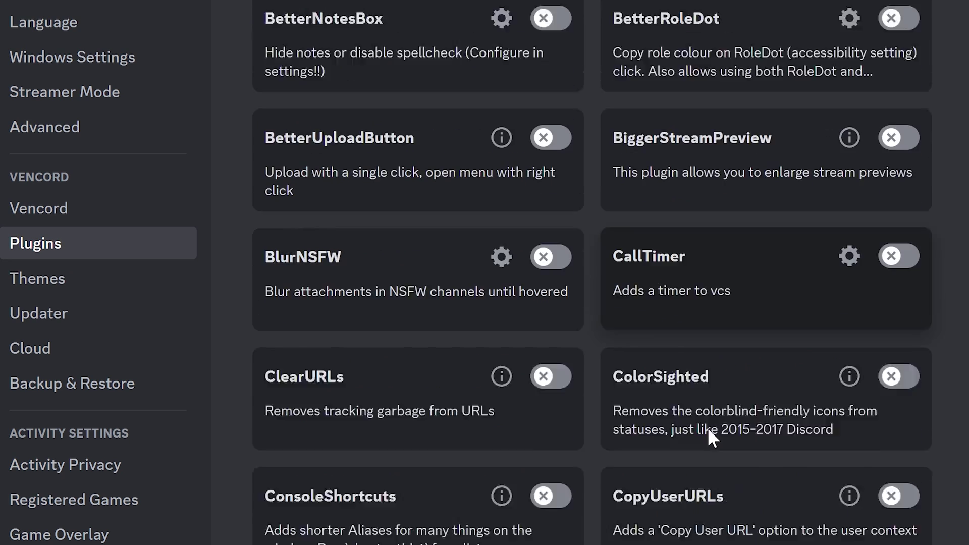
# Enable FakeNitro from the filtered plugin list and send the SCAM pepe emoji.
pyautogui.write('ke')
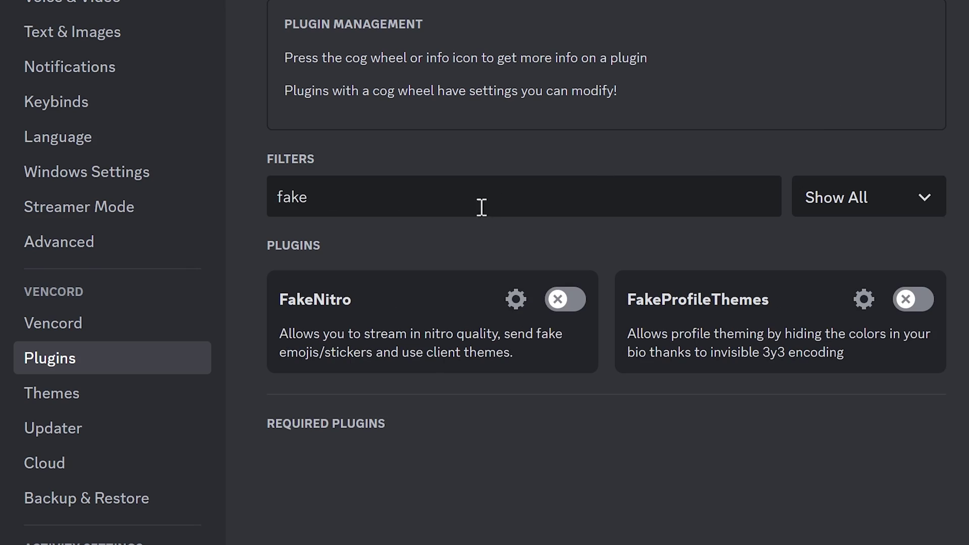
pyautogui.click(559, 306)
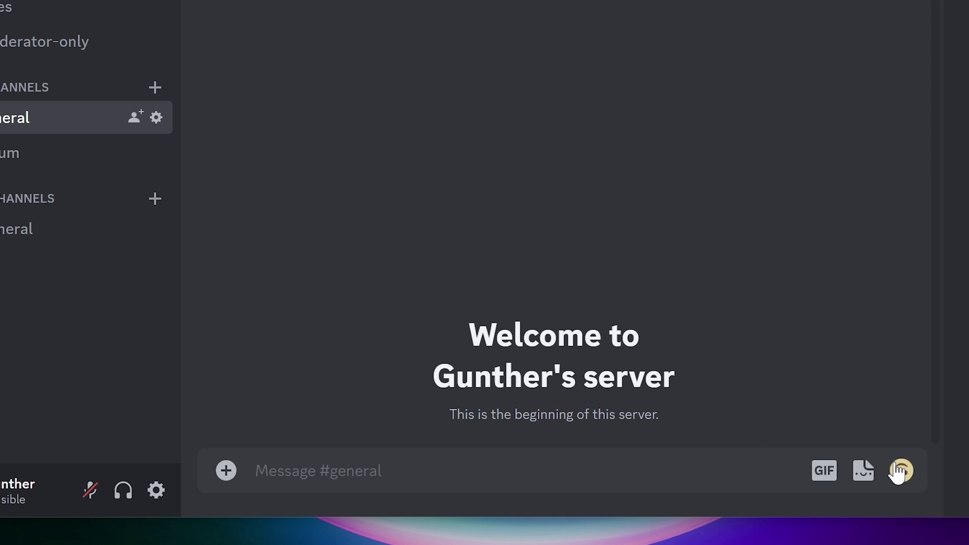
pyautogui.click(909, 472)
pyautogui.click(676, 233)
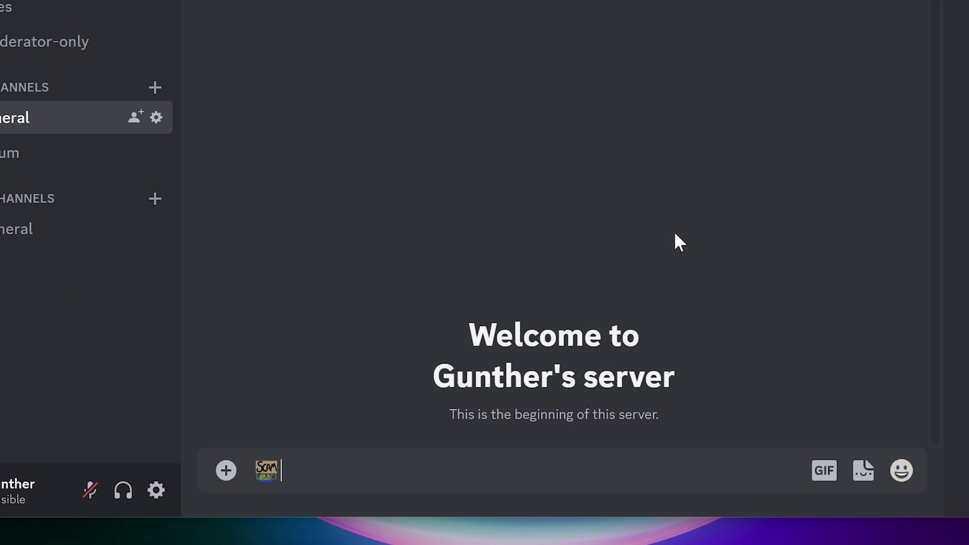
pyautogui.press('Return')
# Send the face emoji and view it in the image viewer.
pyautogui.click(902, 470)
pyautogui.click(694, 228)
pyautogui.press('Return')
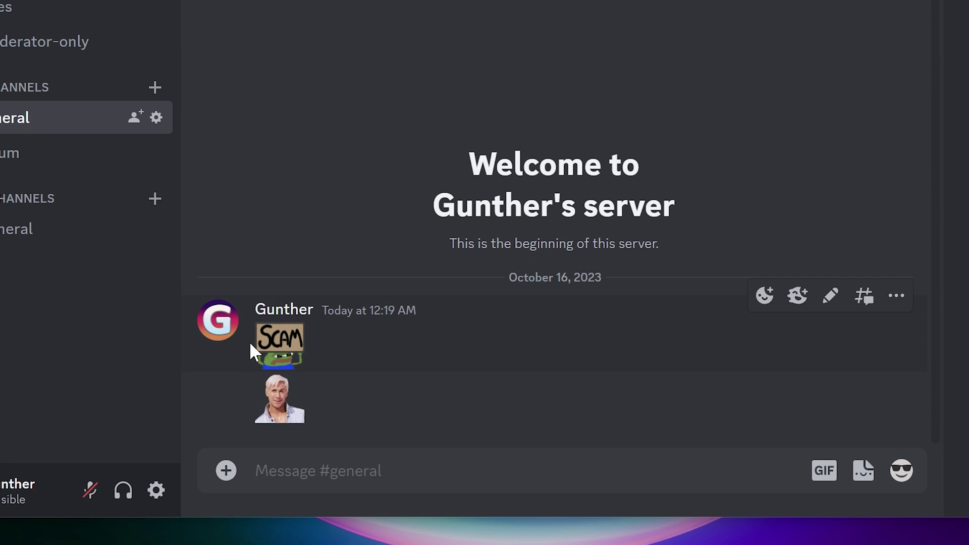
pyautogui.click(280, 398)
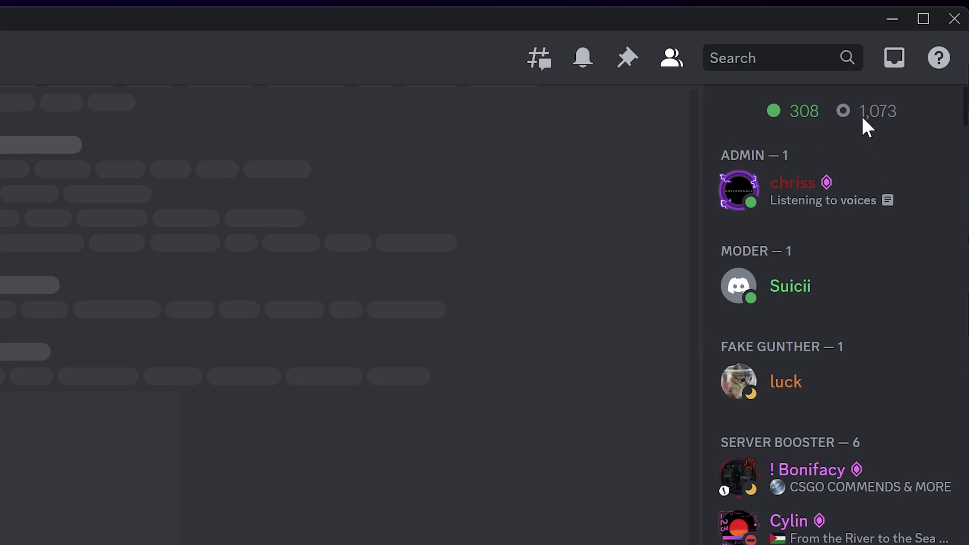
# Filter plugins by 'er', enable BetterFolders, and open the services server folder.
pyautogui.moveTo(792, 115)
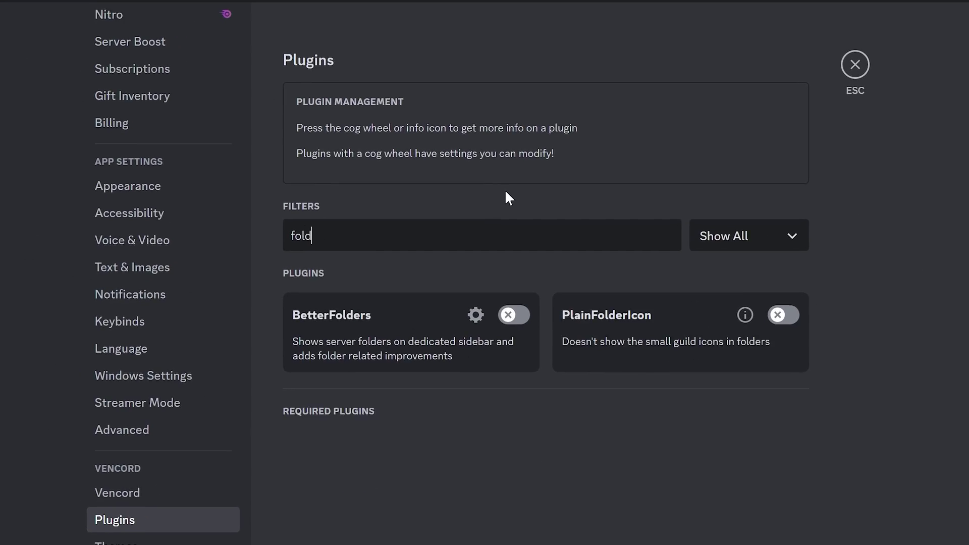
pyautogui.write('er')
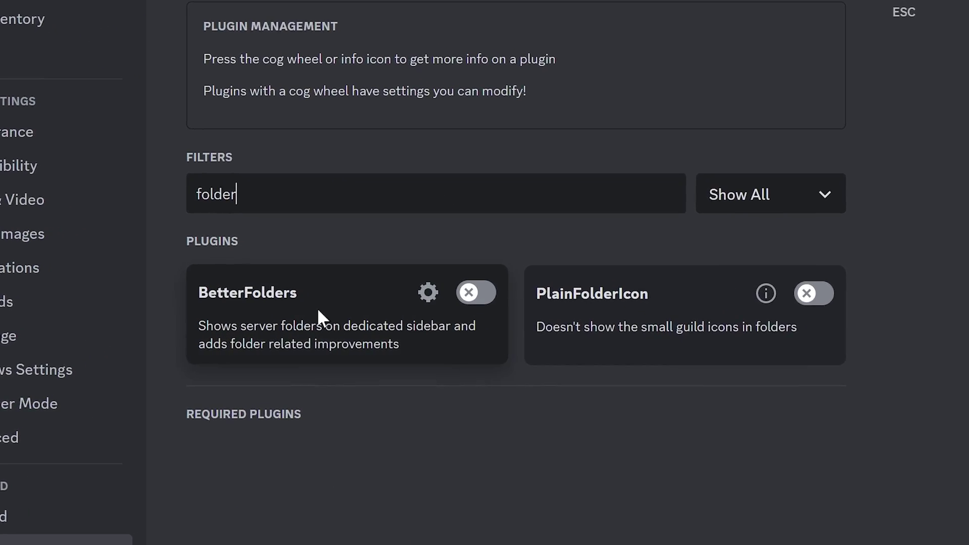
pyautogui.click(463, 287)
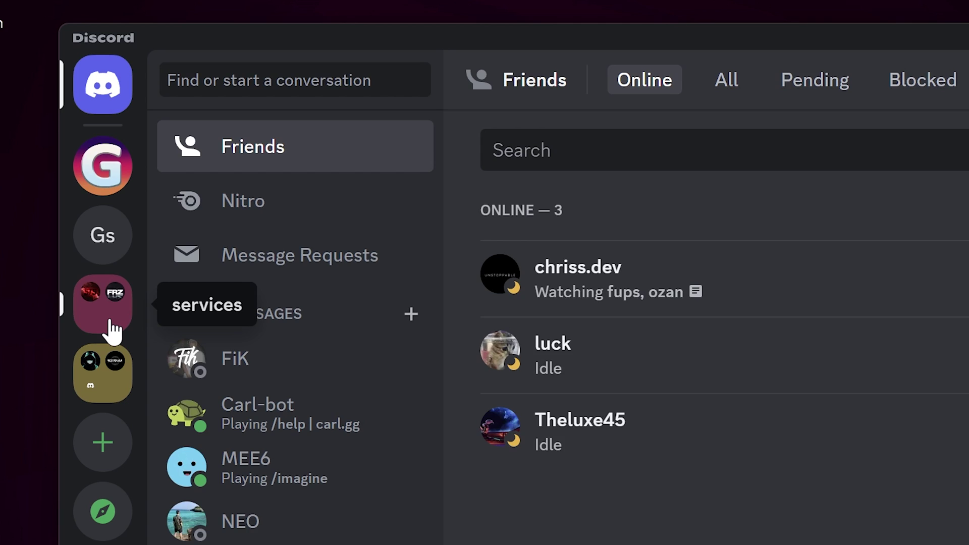
pyautogui.click(31, 188)
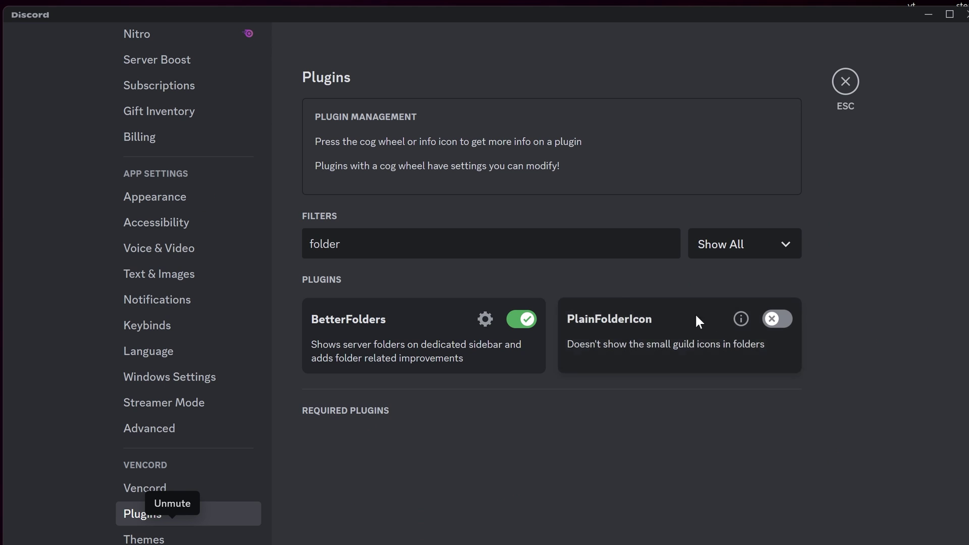
# Enable PlainFolderIcon and open Folder Settings for the pink services folder.
pyautogui.click(777, 318)
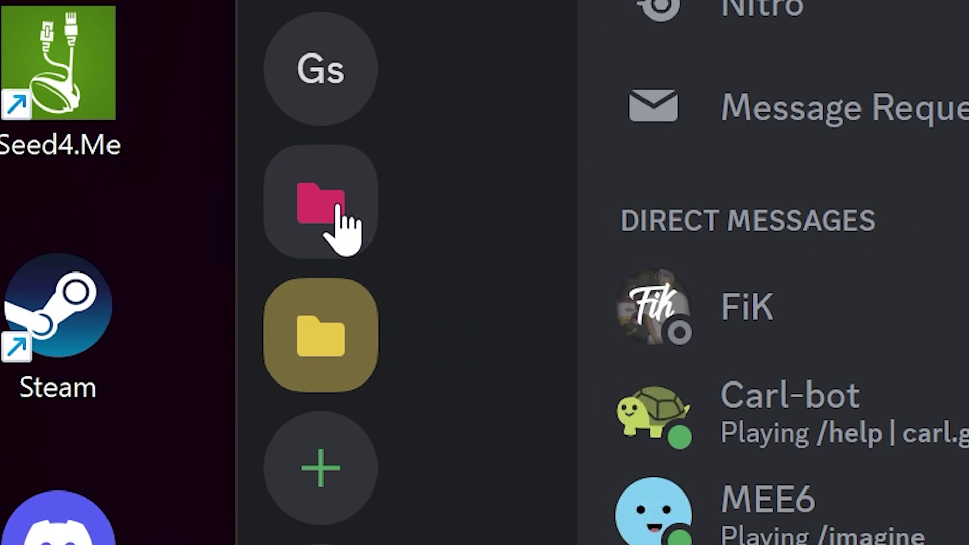
pyautogui.rightClick(346, 188)
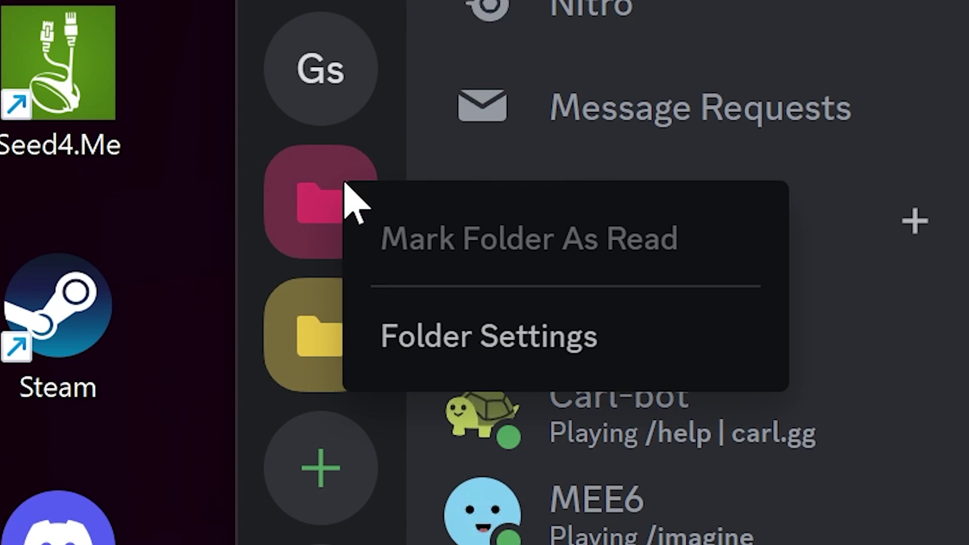
pyautogui.click(467, 335)
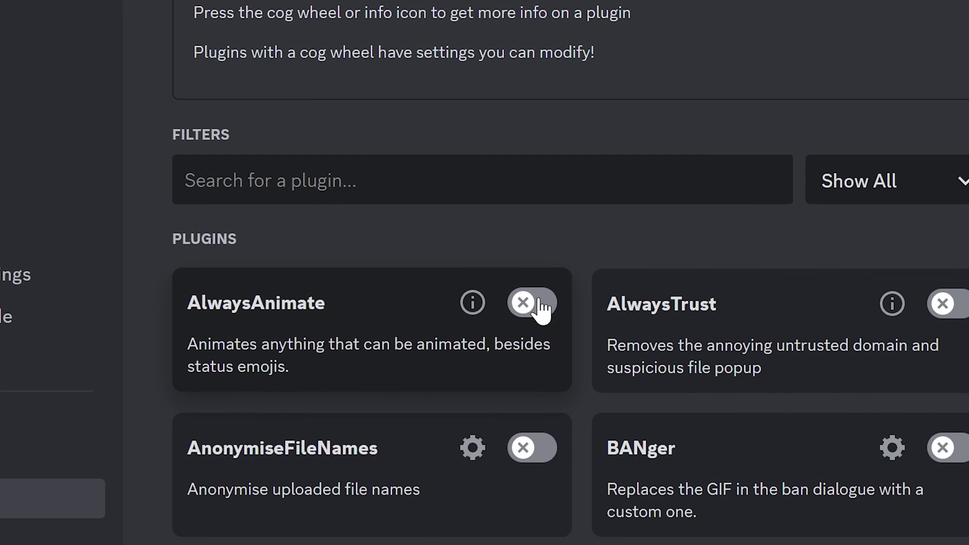
# Turn on AlwaysAnimate, restart Discord, and privately preview the drafted 'hey' message.
pyautogui.click(535, 308)
pyautogui.click(580, 73)
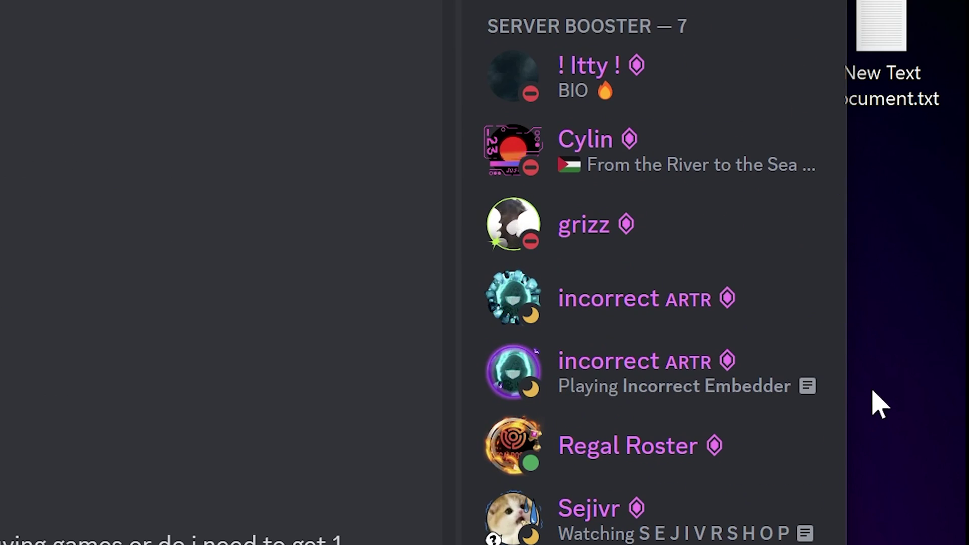
pyautogui.scroll(-5, 824, 439)
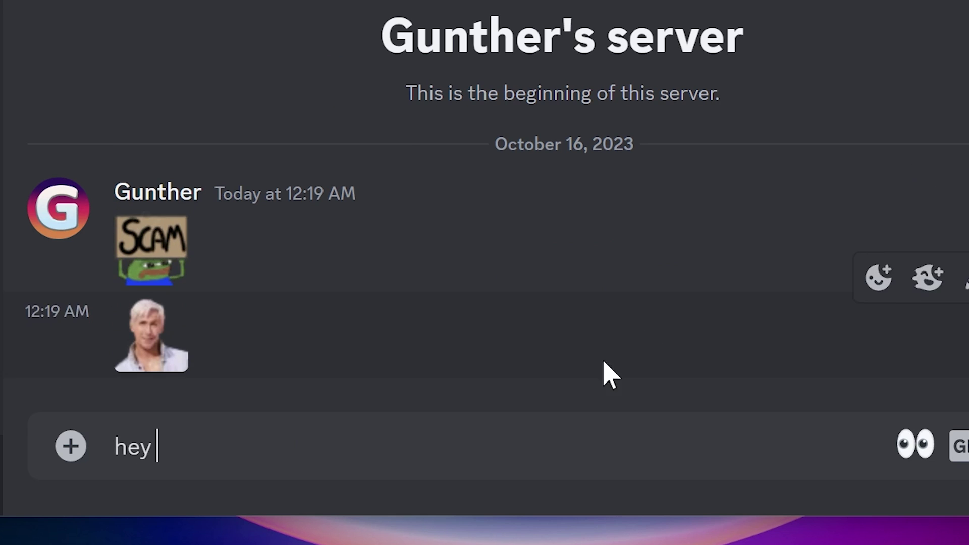
pyautogui.click(931, 457)
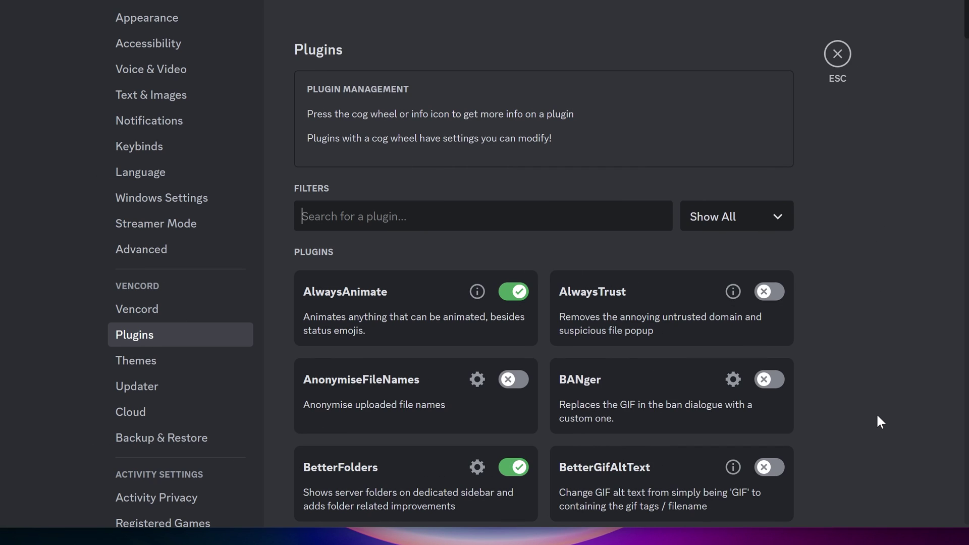
# Enable SilentMessageToggle, turn on silent sending in the chat, and type 'qwqwqwqwqw'.
pyautogui.write('sile')
pyautogui.write('nt')
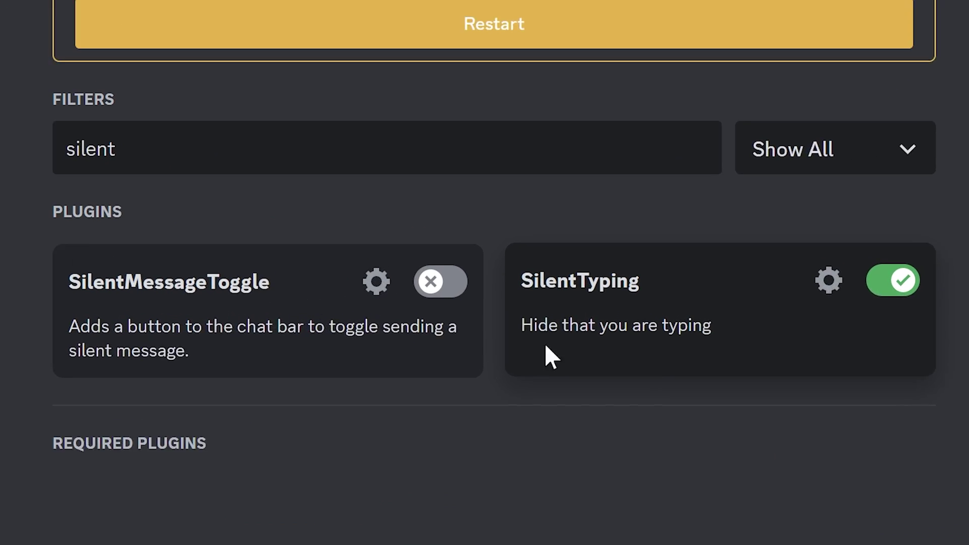
pyautogui.click(413, 289)
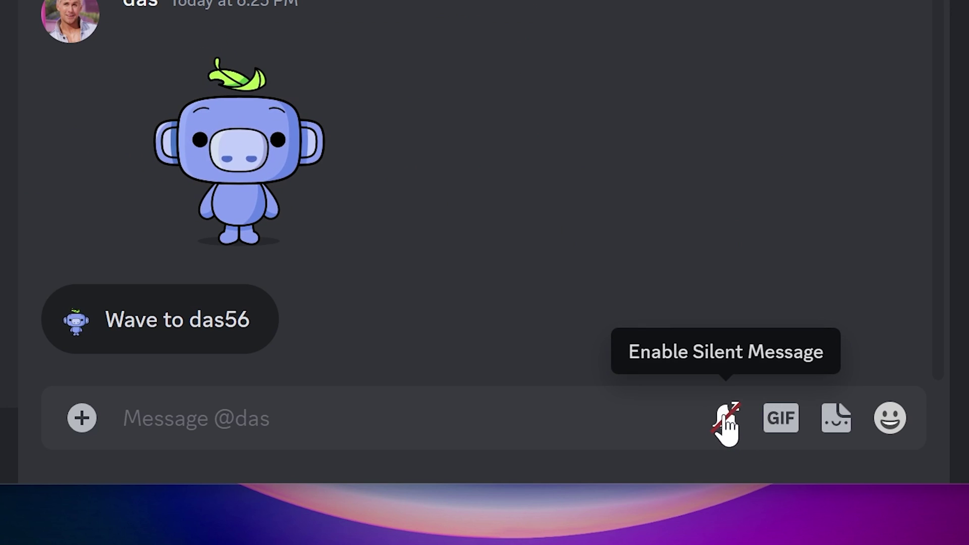
pyautogui.click(725, 417)
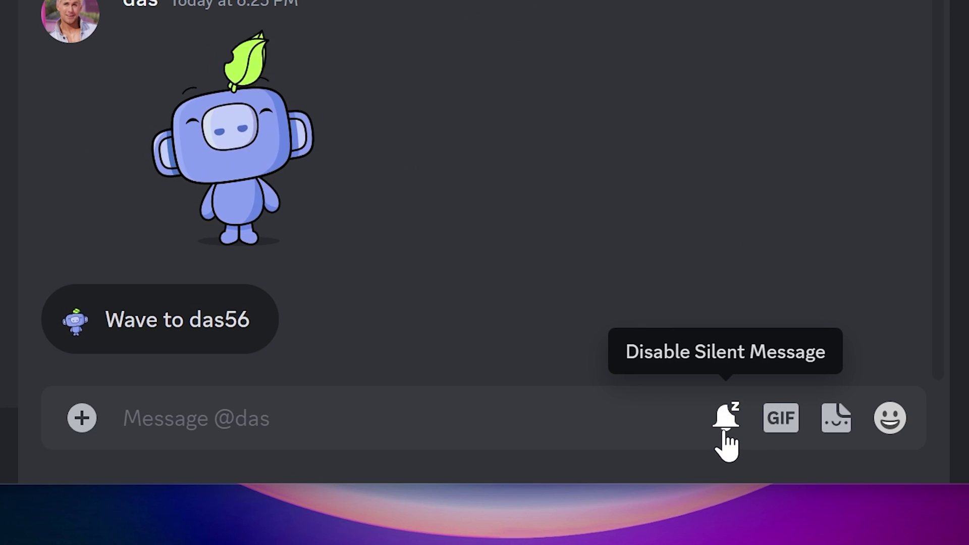
pyautogui.write('qwqwqwqwqw')
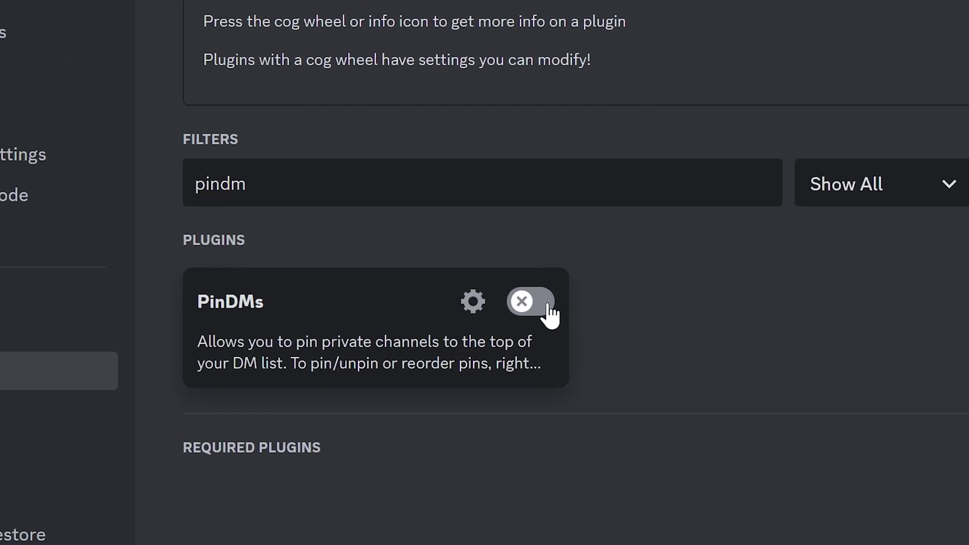
# Enable PinDMs and pin the top direct-message conversation above the others.
pyautogui.click(545, 304)
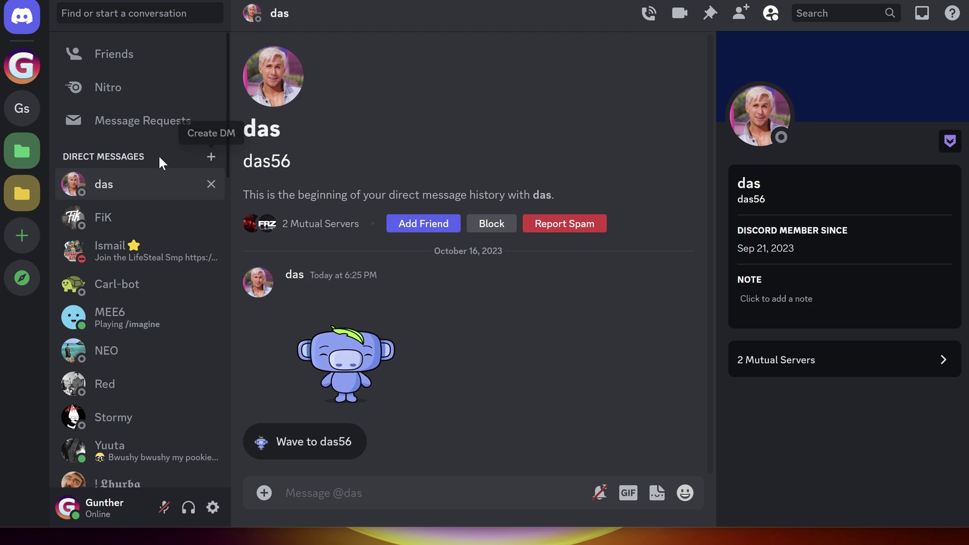
pyautogui.rightClick(224, 197)
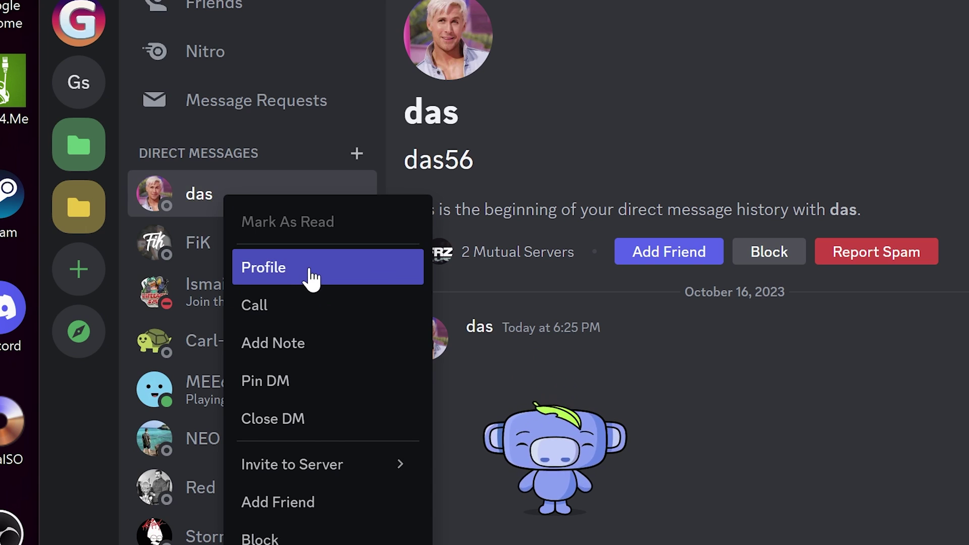
pyautogui.click(333, 386)
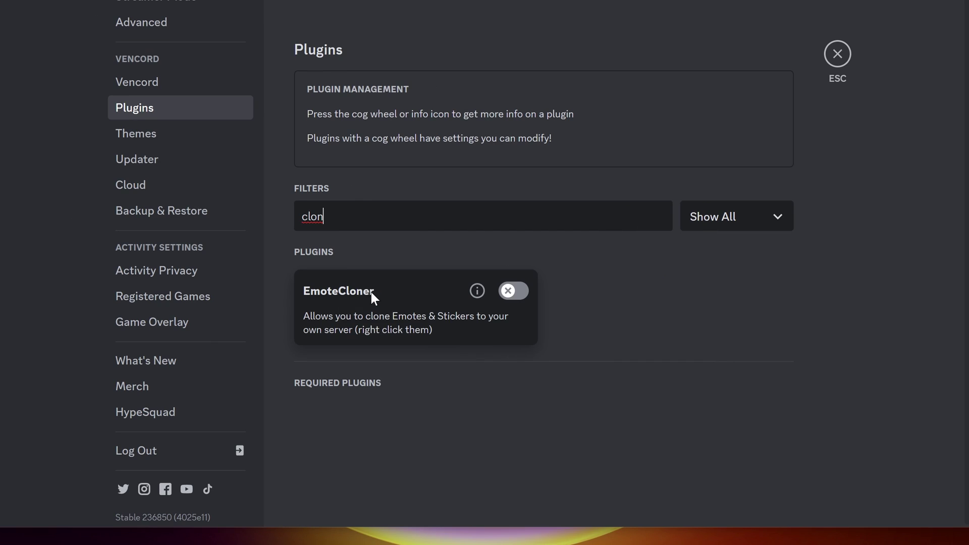
# Enable EmoteCloner and start cloning the biden emoji to a server.
pyautogui.click(525, 292)
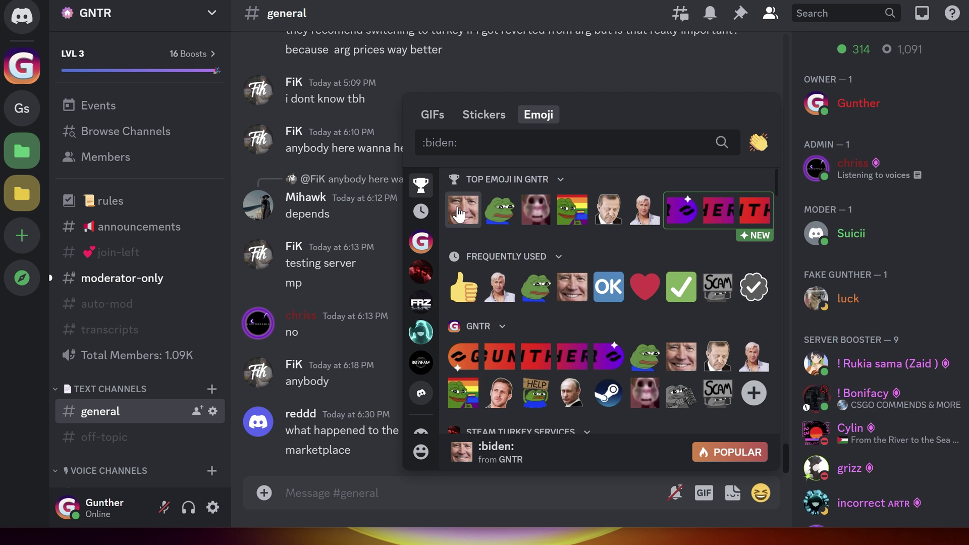
pyautogui.rightClick(459, 214)
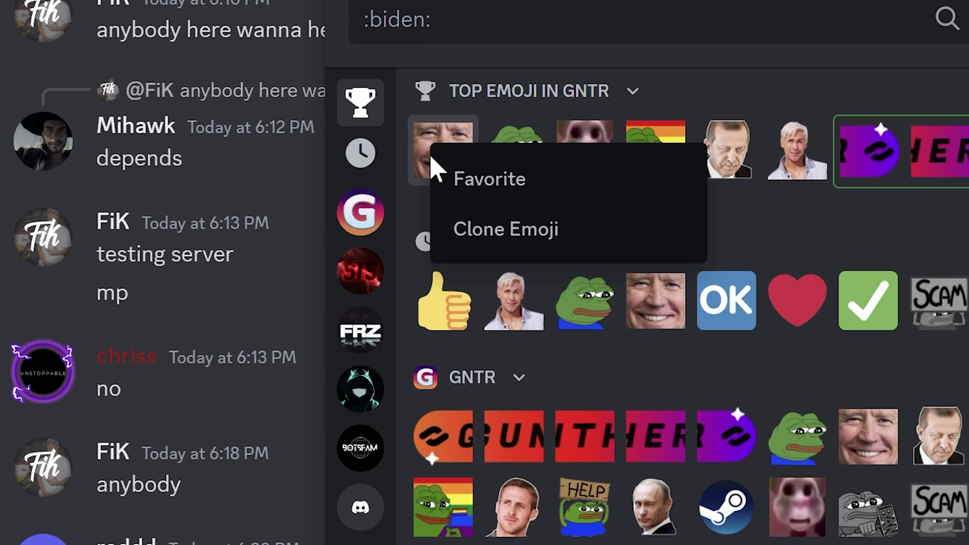
pyautogui.click(527, 229)
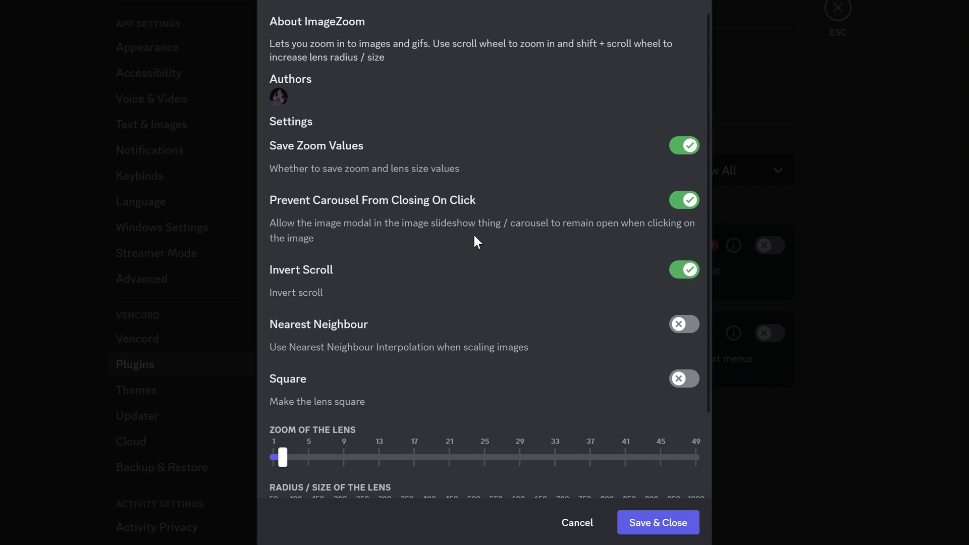
# Save the ImageZoom settings, then set ShowMeYourName's display order to 'Nickname then username'.
pyautogui.scroll(-5, 454, 245)
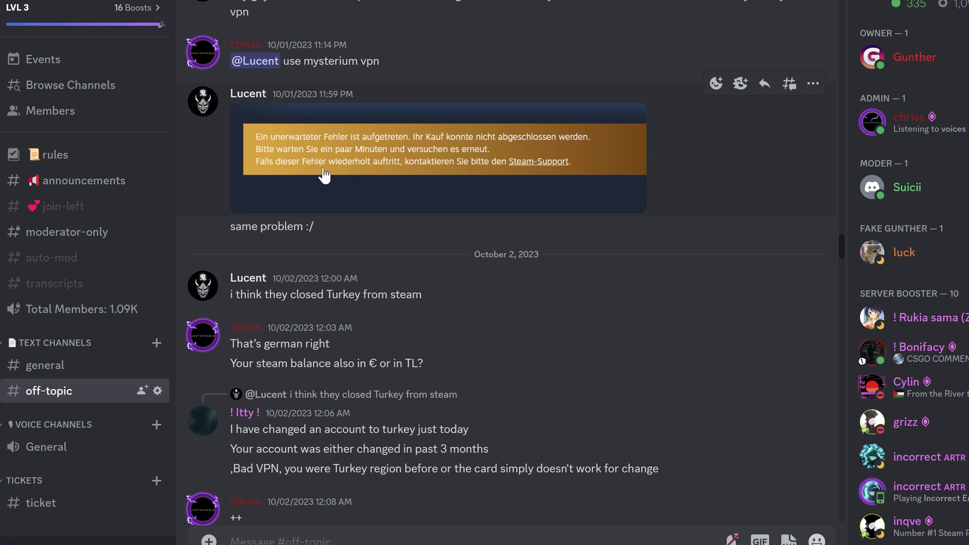
pyautogui.click(475, 162)
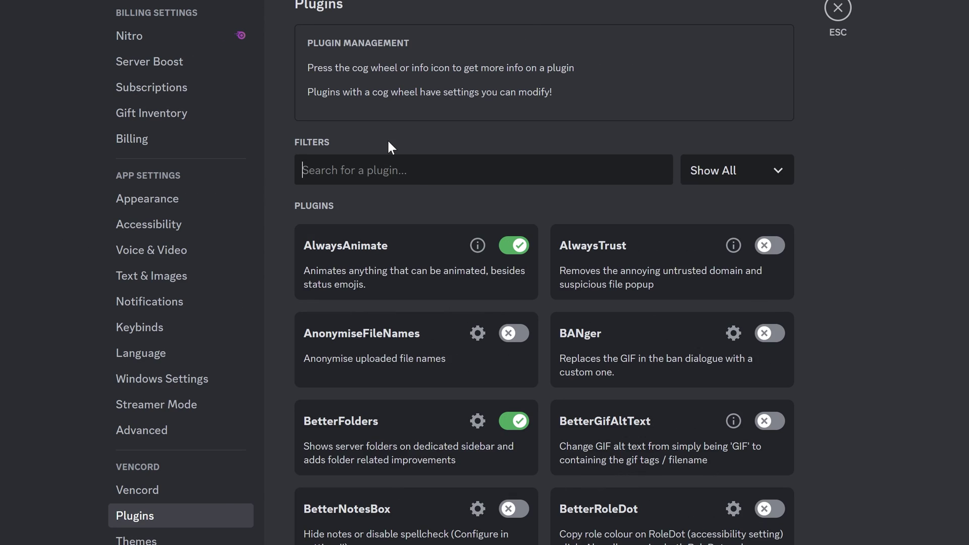
pyautogui.write('name')
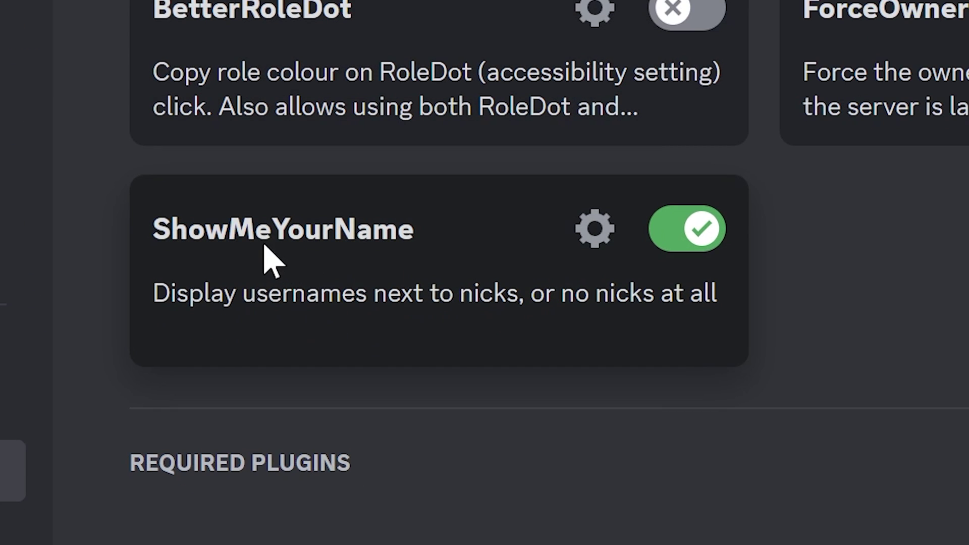
pyautogui.click(477, 421)
pyautogui.click(326, 251)
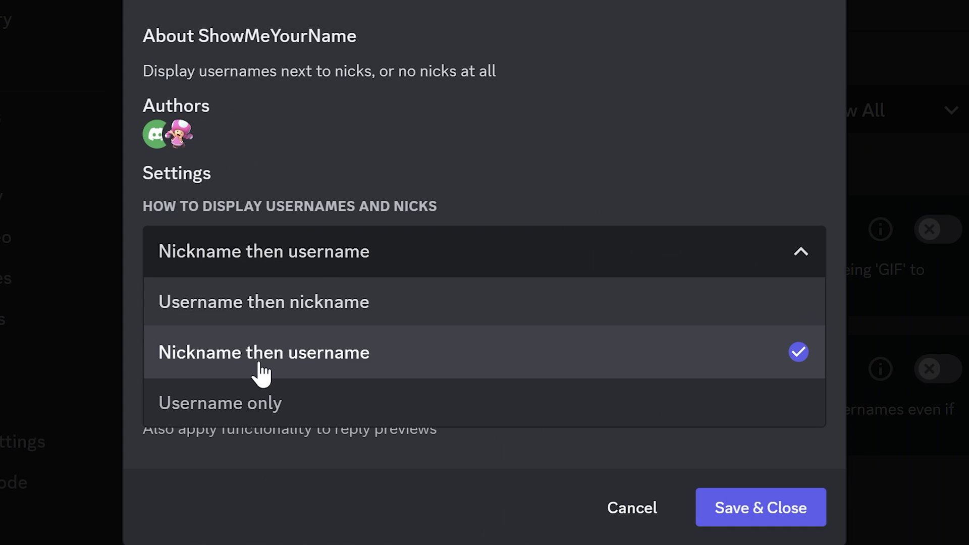
pyautogui.click(298, 369)
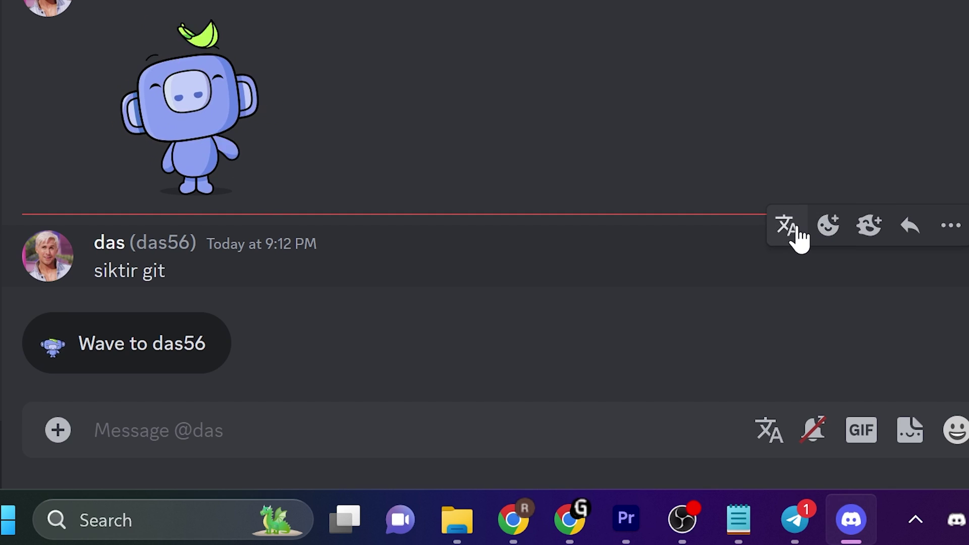
# Translate the Turkish message into English and enable the NSFWGateBypass plugin.
pyautogui.click(796, 228)
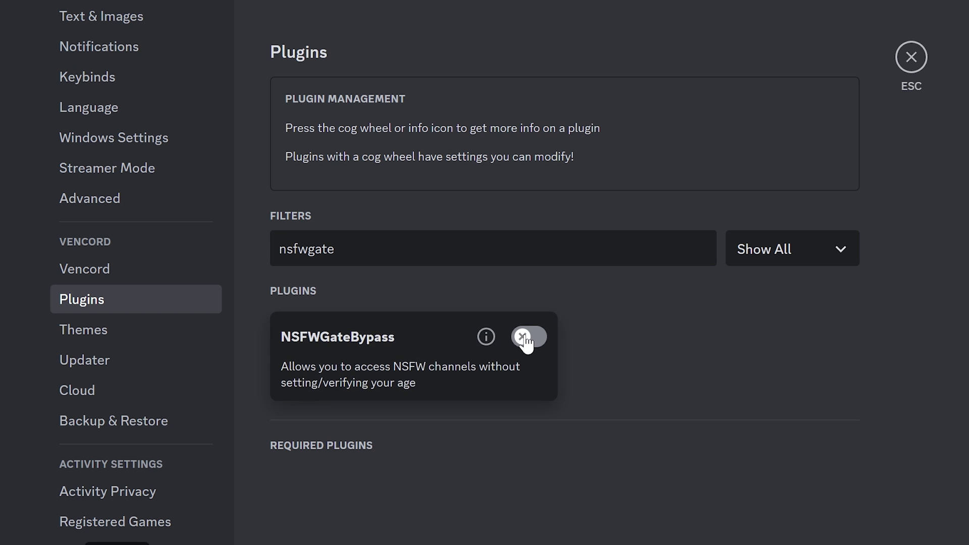
pyautogui.click(527, 336)
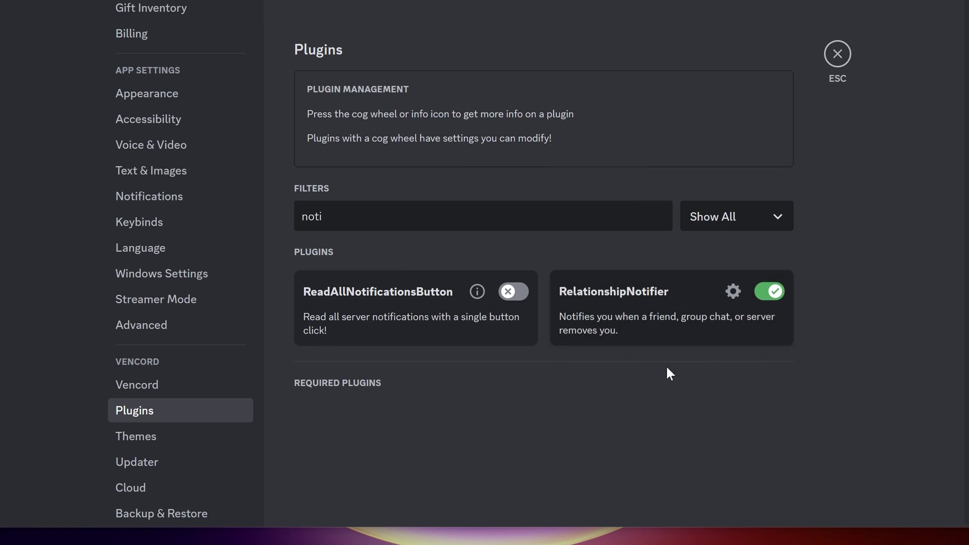
# Save the RelationshipNotifier options and exit settings back to the Friends page.
pyautogui.click(733, 291)
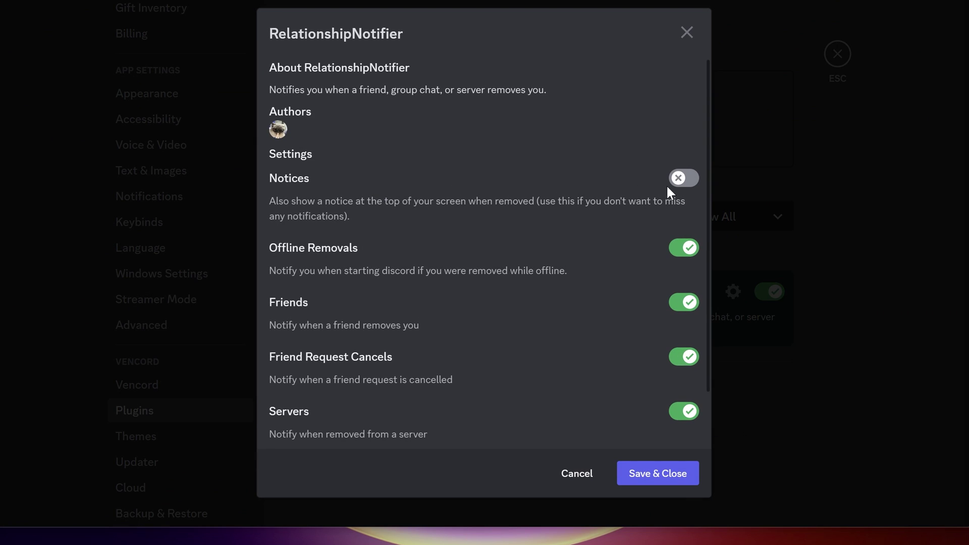
pyautogui.click(658, 469)
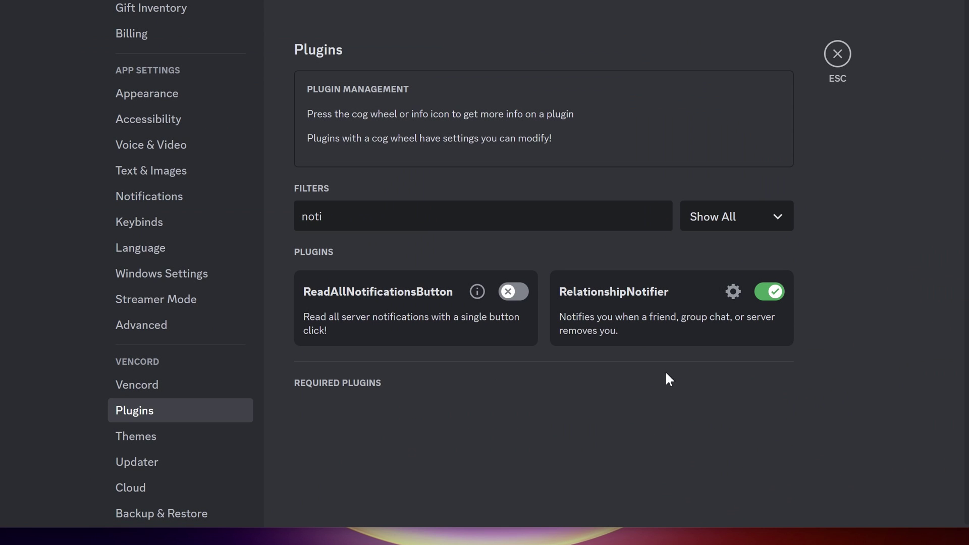
pyautogui.click(835, 56)
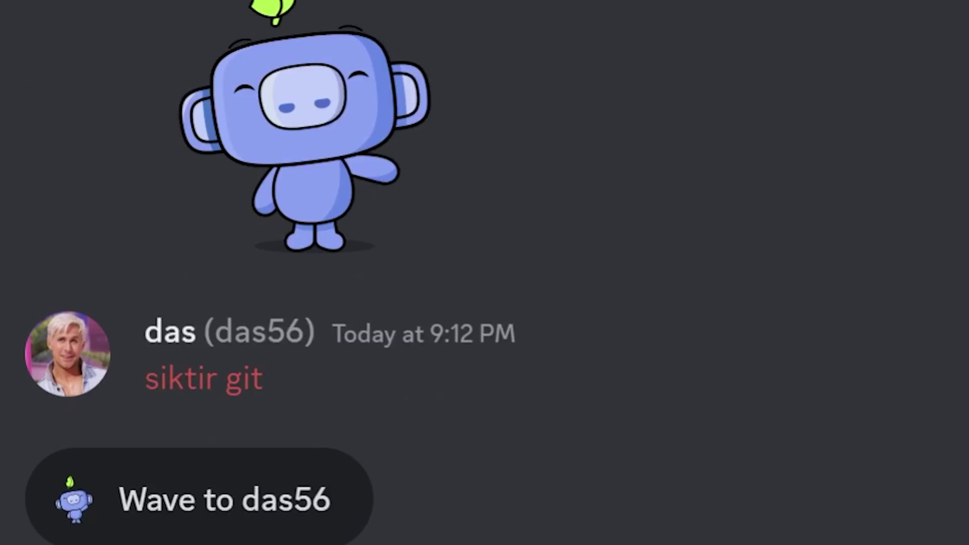
# Highlight and deselect the red 'siktir git' message, then scroll the full Vencord plugin list.
pyautogui.moveTo(182, 309)
pyautogui.mouseDown()
pyautogui.moveTo(234, 303)
pyautogui.moveTo(378, 325)
pyautogui.mouseUp()
pyautogui.click(480, 340)
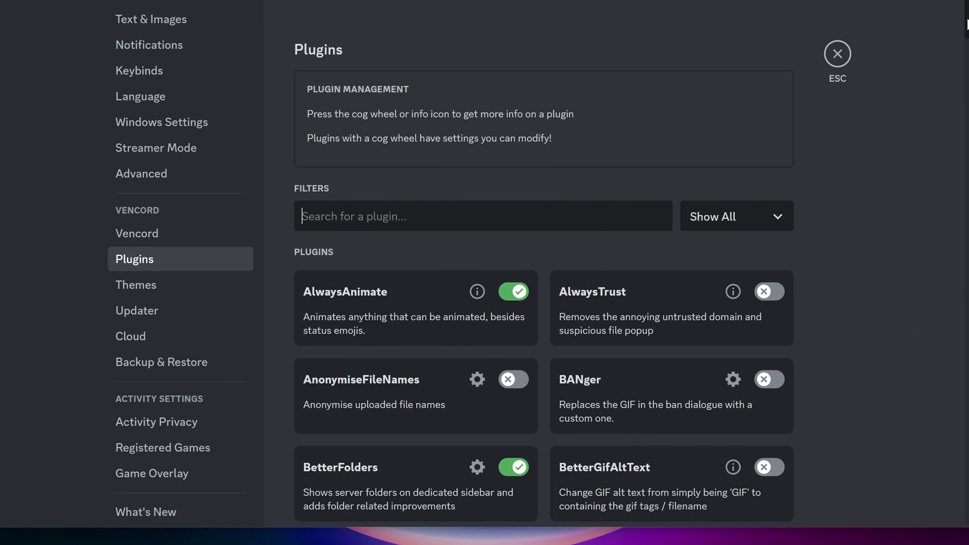
pyautogui.moveTo(967, 22)
pyautogui.mouseDown()
pyautogui.moveTo(965, 270)
pyautogui.moveTo(953, 344)
pyautogui.moveTo(965, 505)
pyautogui.mouseUp()
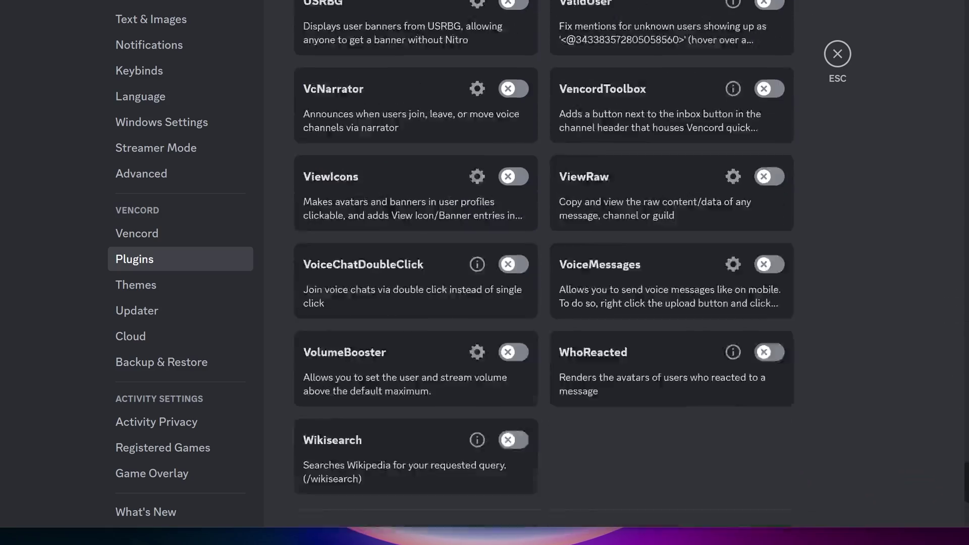
# Download the Discord+ theme from the BetterDiscord themes website.
pyautogui.click(170, 292)
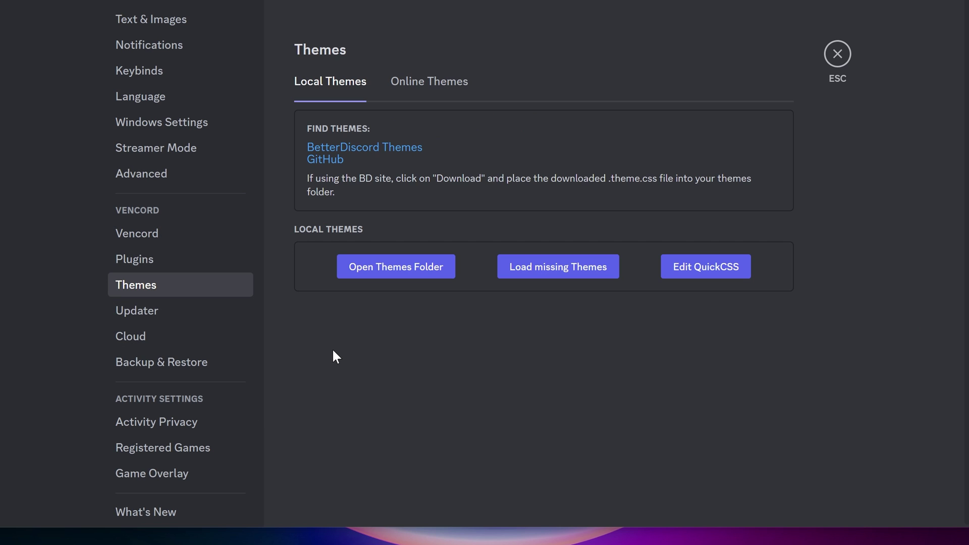
pyautogui.click(410, 159)
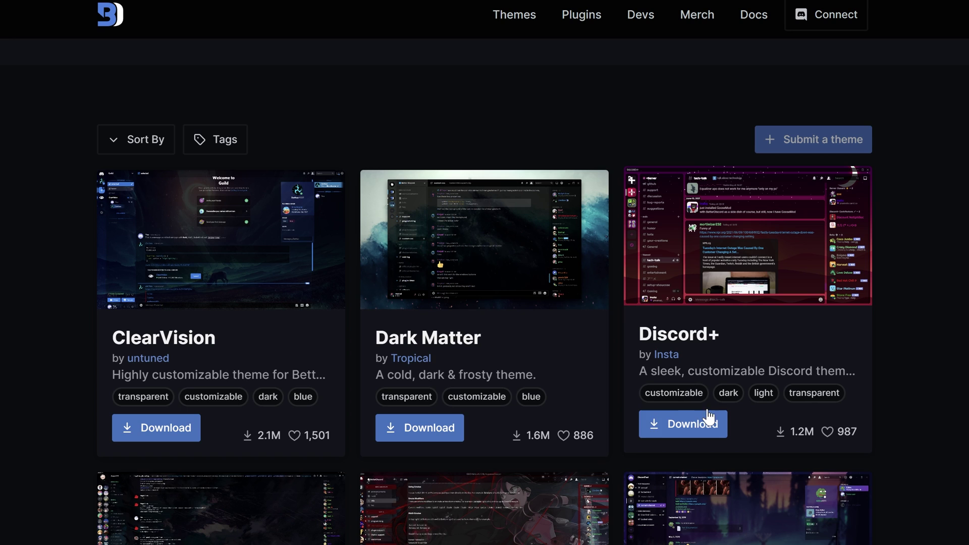
pyautogui.click(682, 435)
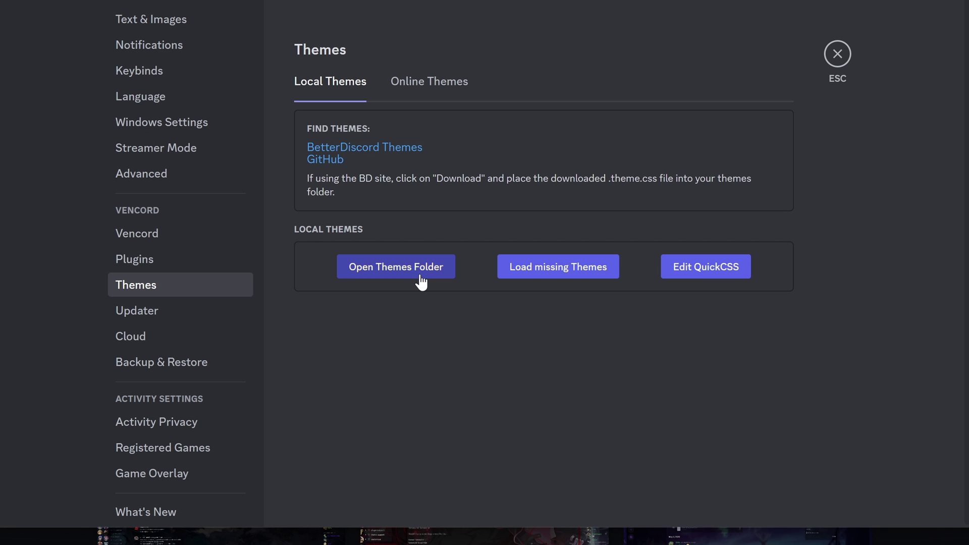
# Put the Discord+ .theme.css into the Vencord themes folder, then reopen account settings.
pyautogui.click(417, 281)
pyautogui.moveTo(742, 244); pyautogui.dragTo(359, 286)
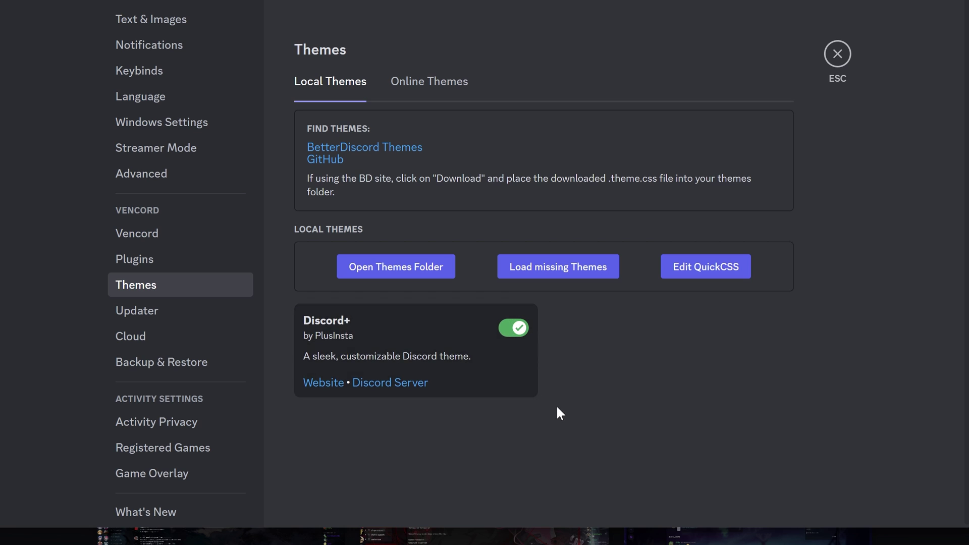
pyautogui.press('Escape')
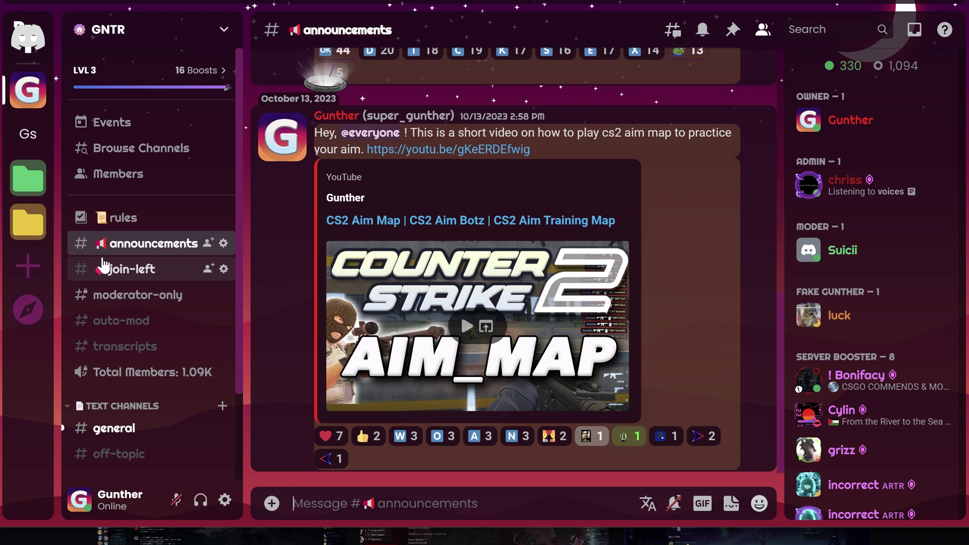
pyautogui.hotkey('ctrl', ',')
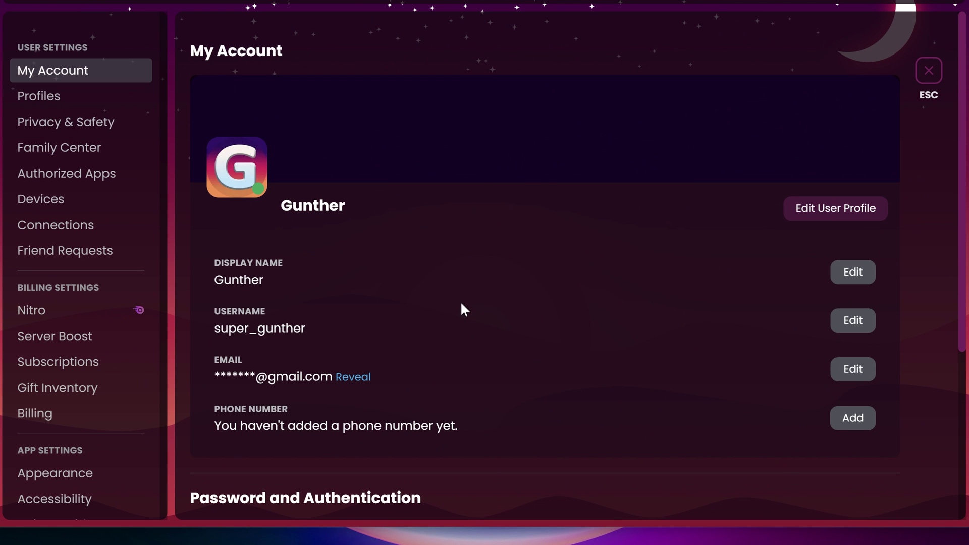